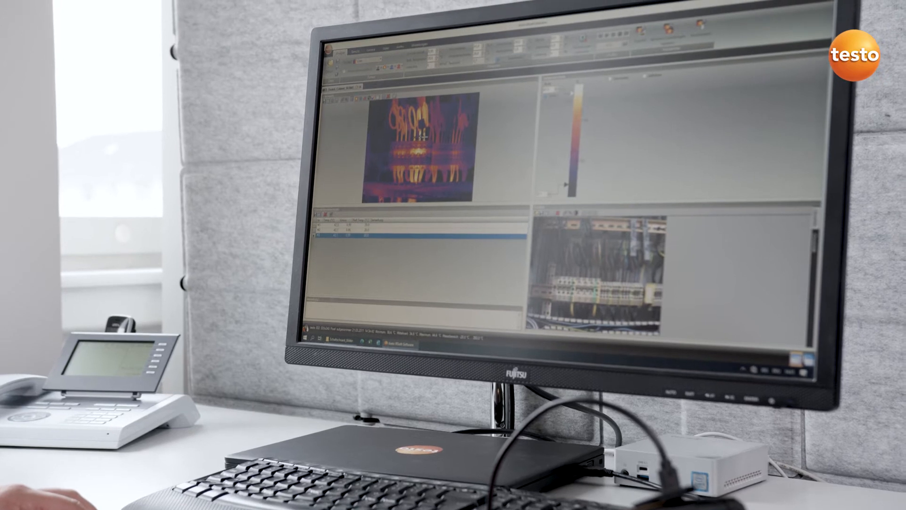
# Connect the thermal camera by cable so the Import Assistant welcome page appears.
pyautogui.click(407, 216)
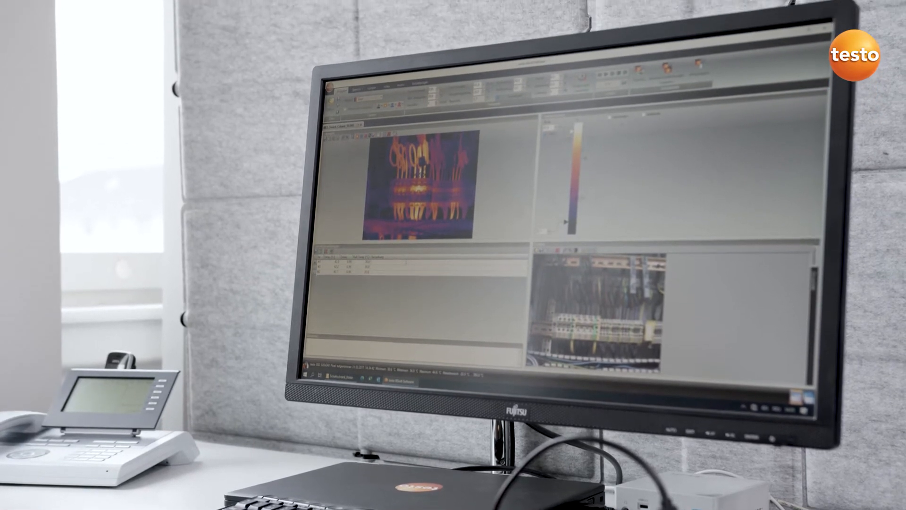
pyautogui.write('Schal')
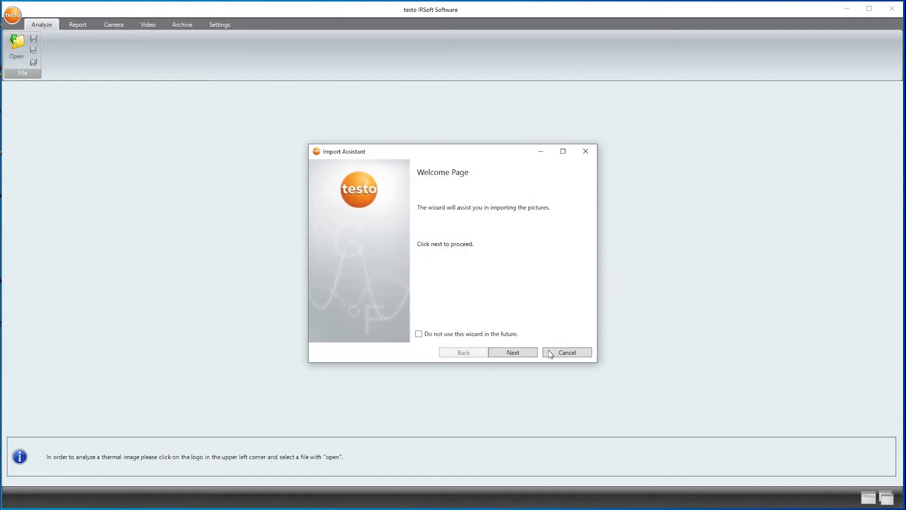
# Import all camera images (IR000074, IR000075, IR000083) into a Desktop folder.
pyautogui.click(513, 353)
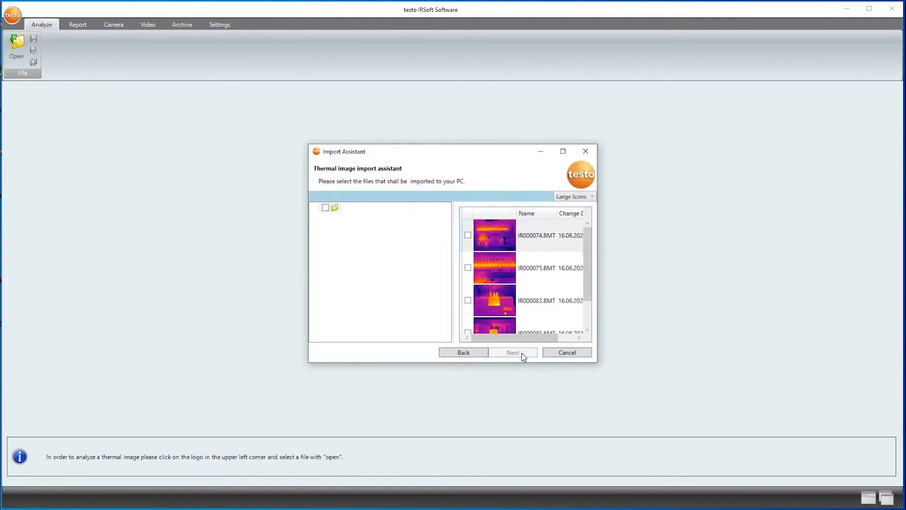
pyautogui.click(325, 207)
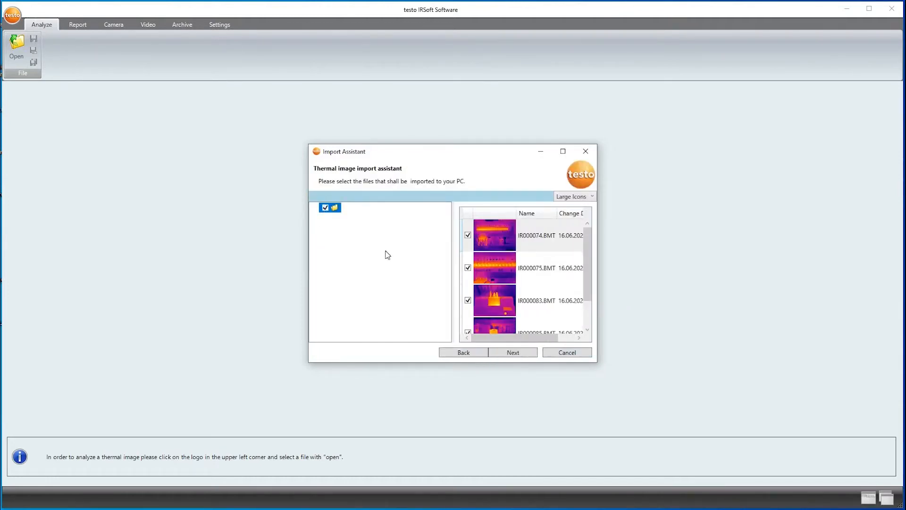
pyautogui.click(522, 354)
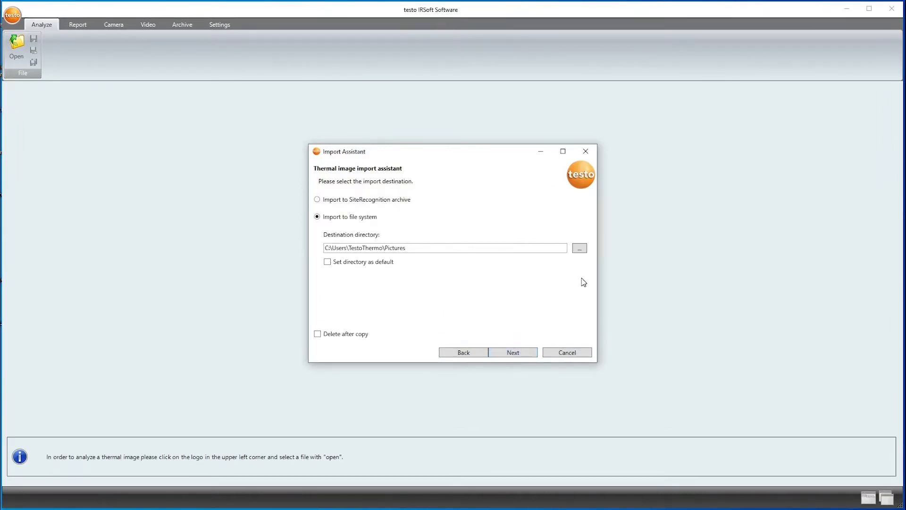
pyautogui.click(582, 253)
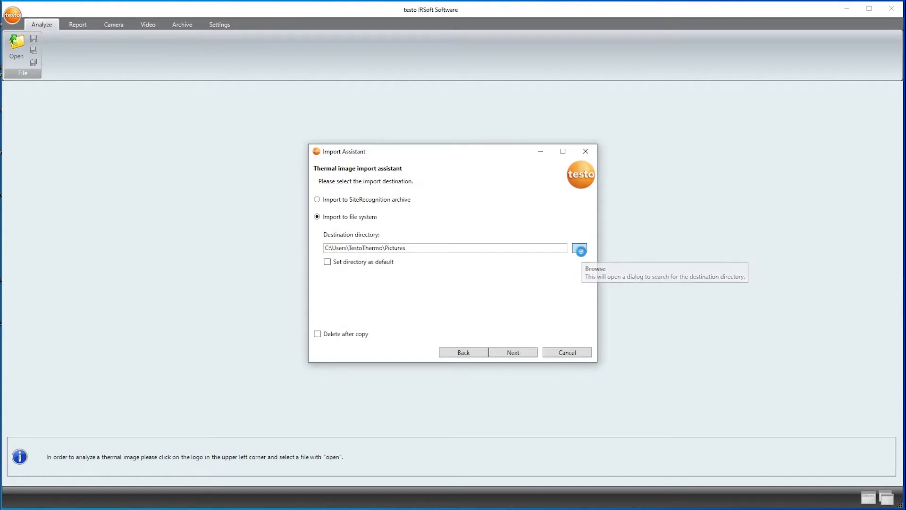
pyautogui.click(468, 349)
pyautogui.click(512, 355)
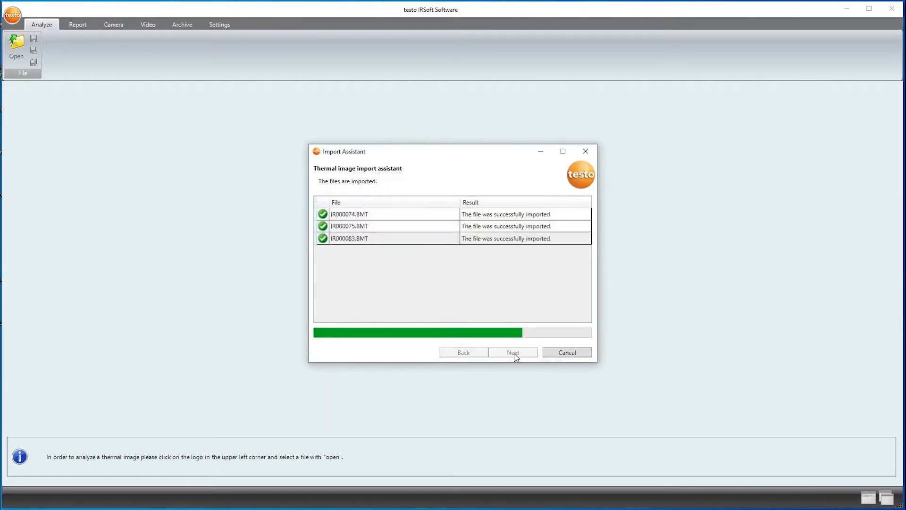
pyautogui.click(550, 355)
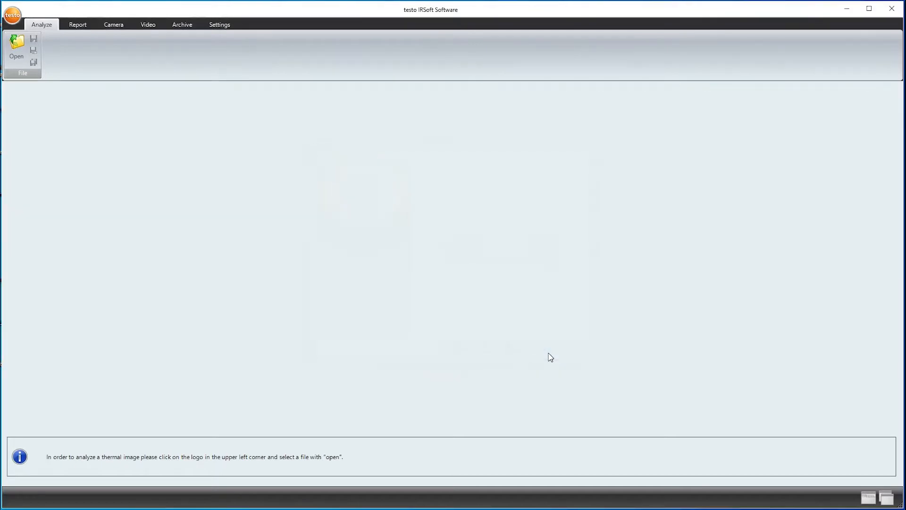
# Open IR000074, IR000075, IR000083 and IR000085 from the Desktop together.
pyautogui.click(16, 50)
pyautogui.moveTo(118, 157); pyautogui.dragTo(121, 111)
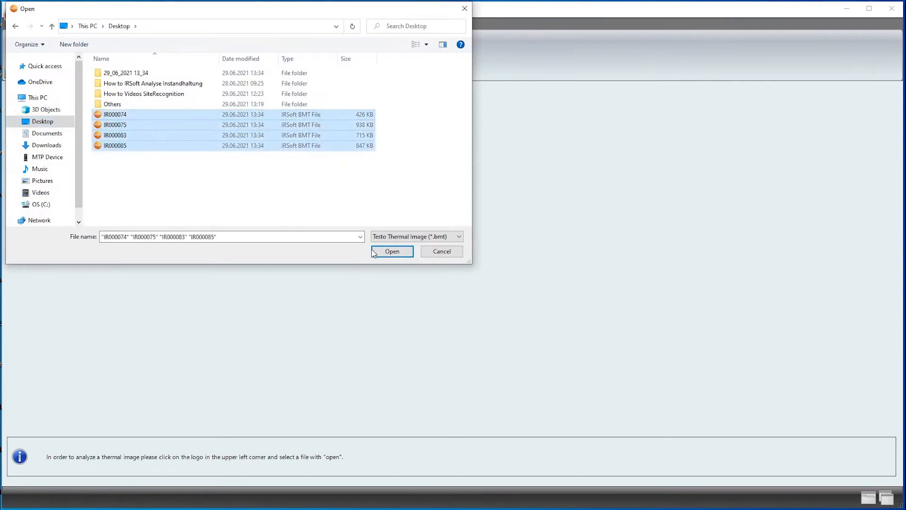
pyautogui.click(392, 251)
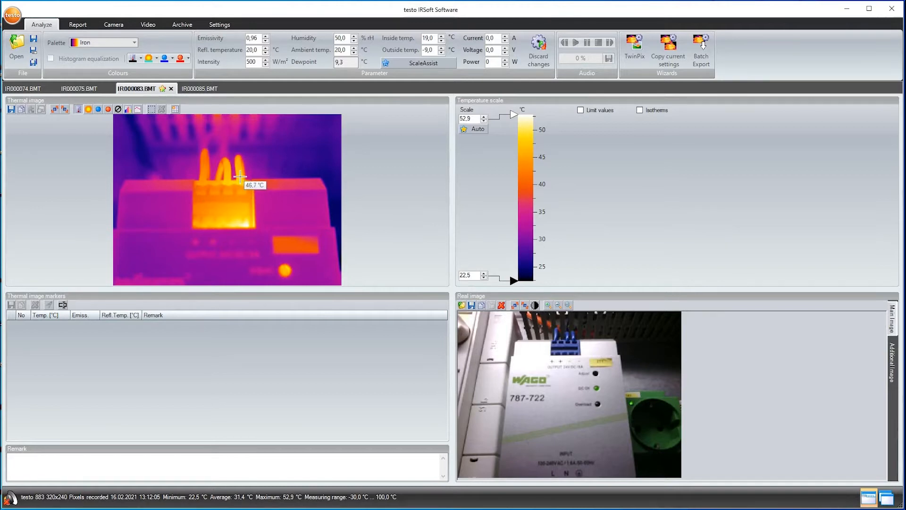
# Place markers M1, M2, M3 on the right, middle and left terminals (46.6, 46.6, 42.5 °C).
pyautogui.click(241, 177)
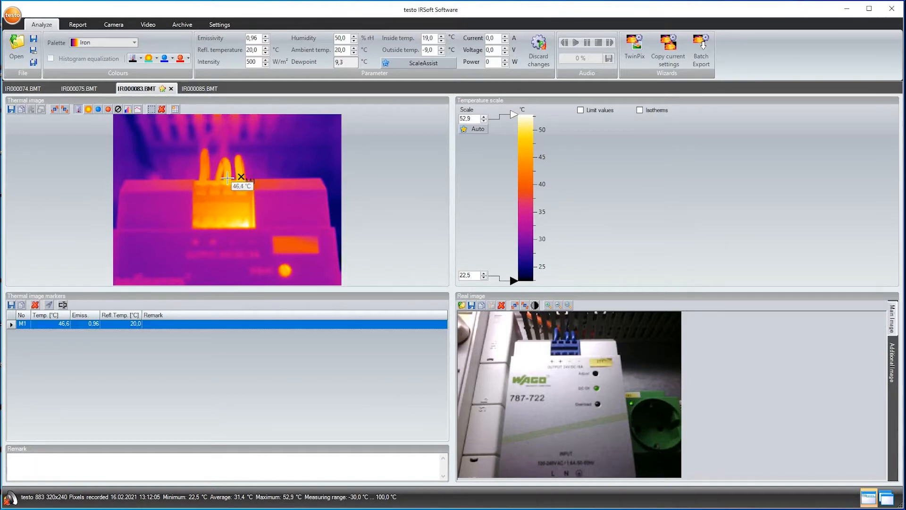
pyautogui.click(228, 178)
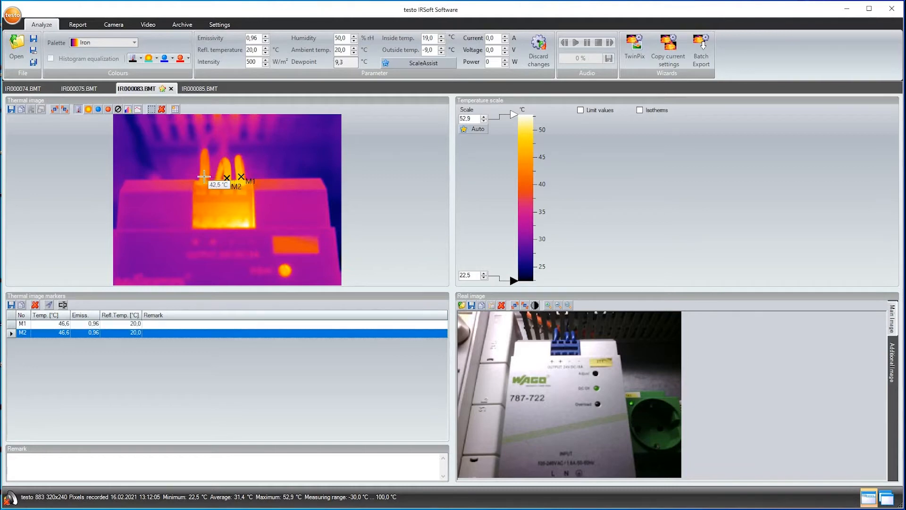
pyautogui.click(204, 176)
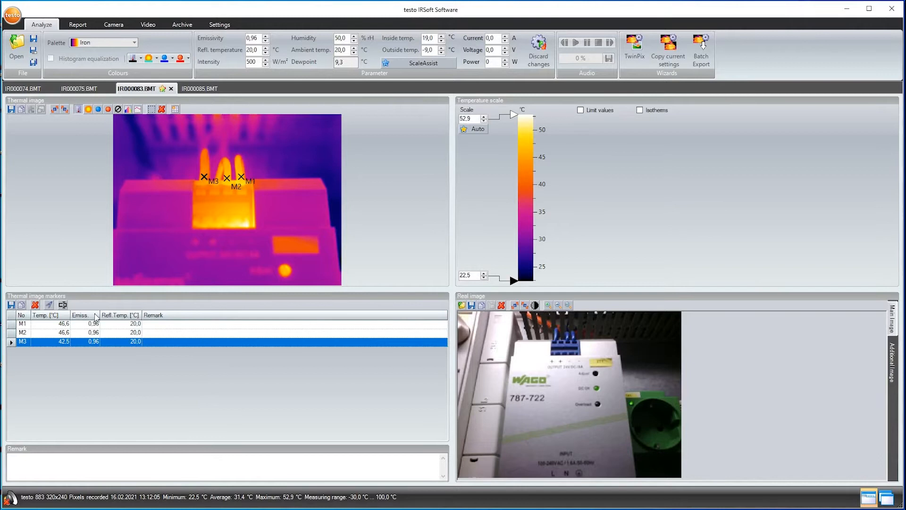
pyautogui.click(49, 305)
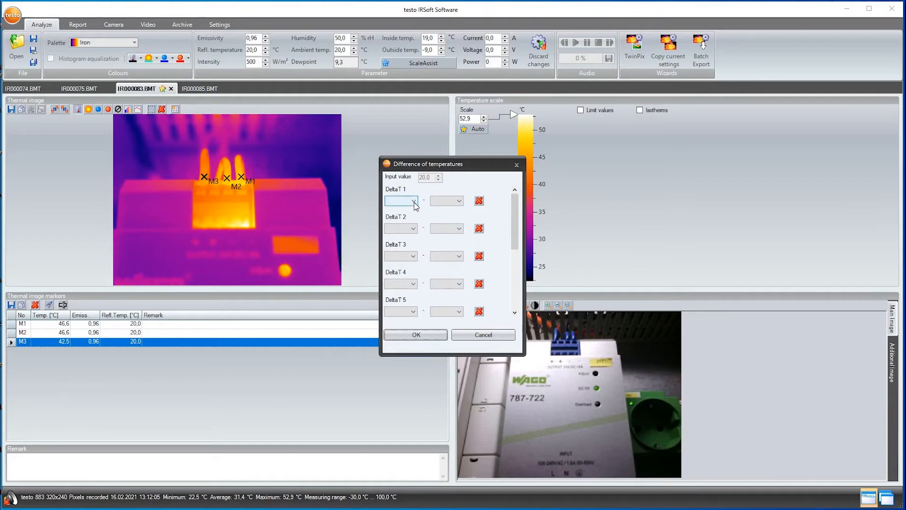
# Define temperature difference D1 as M1 minus M3, giving 4.1 °C.
pyautogui.click(415, 202)
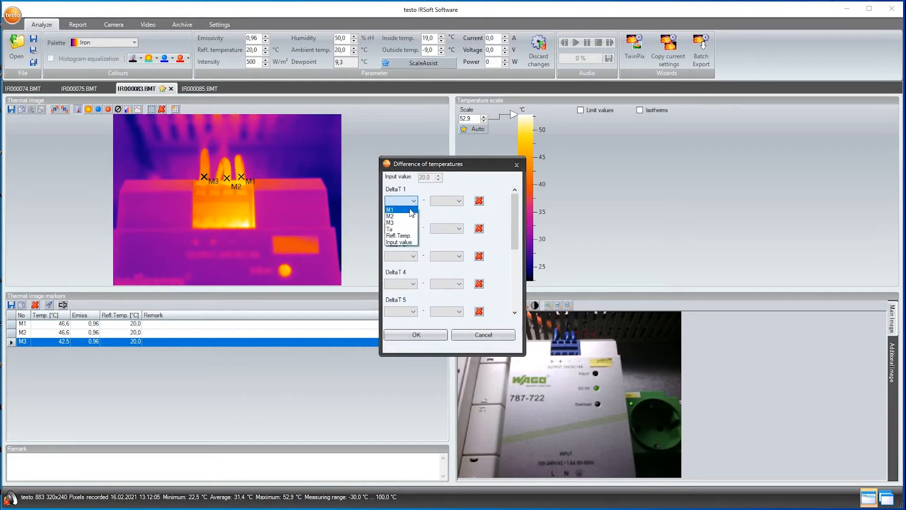
pyautogui.click(412, 215)
pyautogui.click(454, 203)
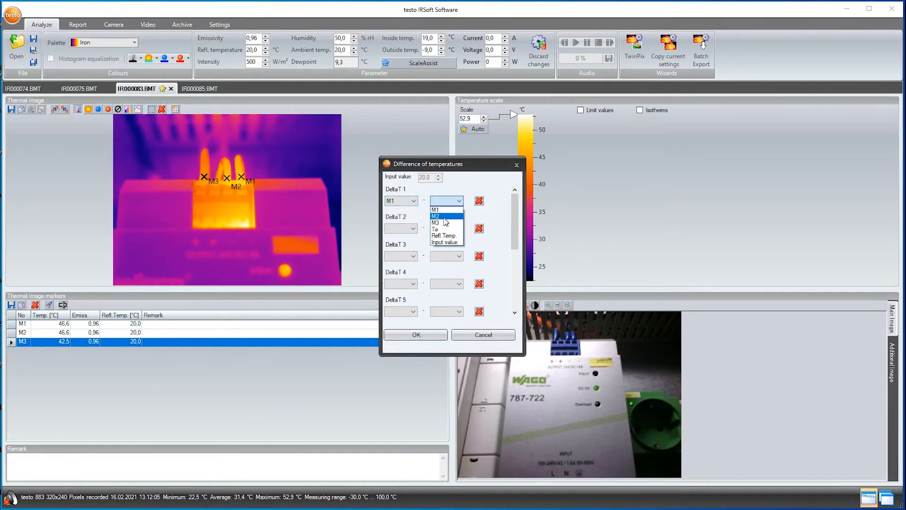
pyautogui.click(445, 221)
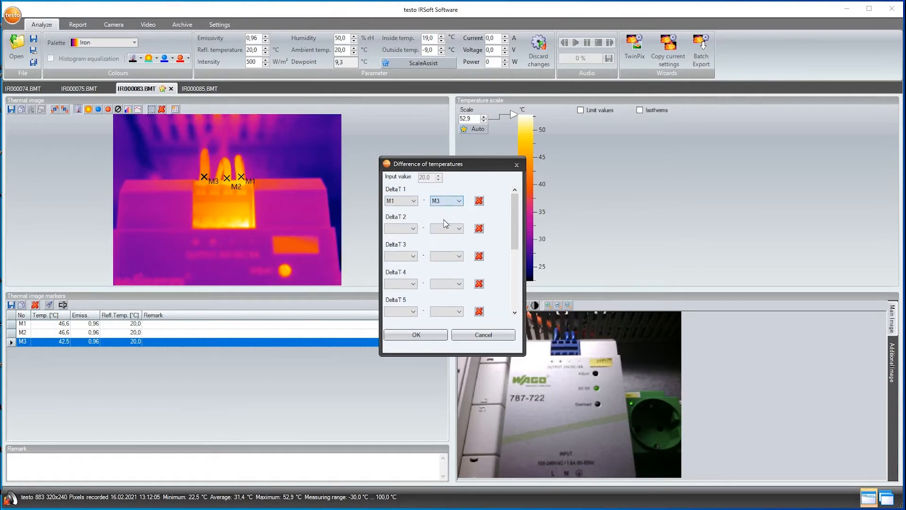
pyautogui.click(417, 335)
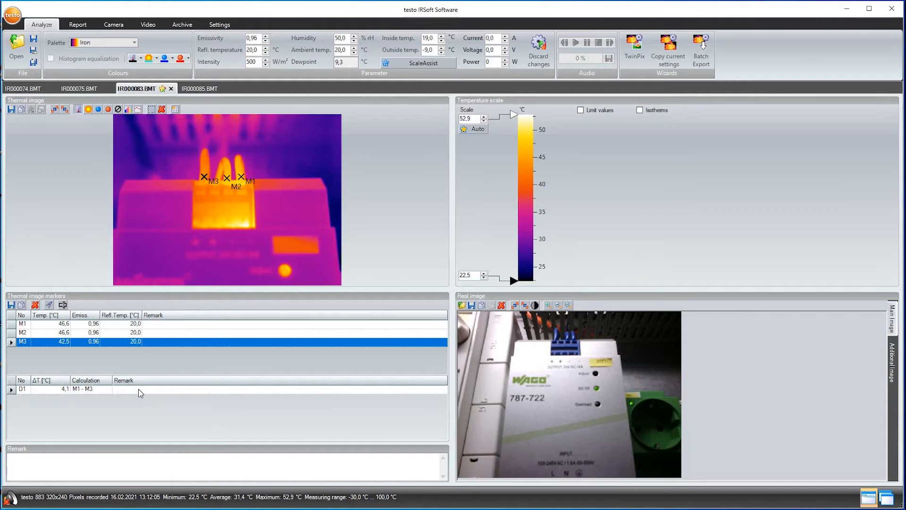
# Add hot spot HS1 for the whole image and HS2 for a rectangle around the terminals.
pyautogui.click(109, 110)
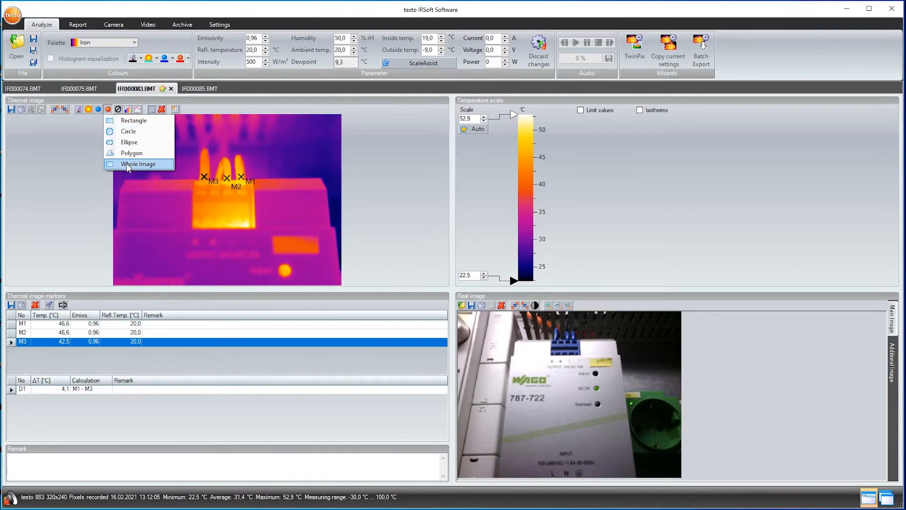
pyautogui.click(127, 165)
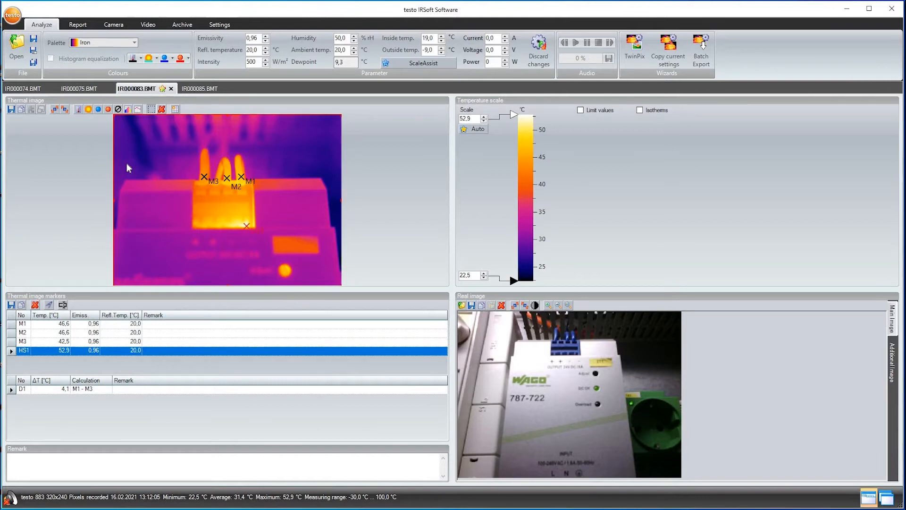
pyautogui.click(108, 110)
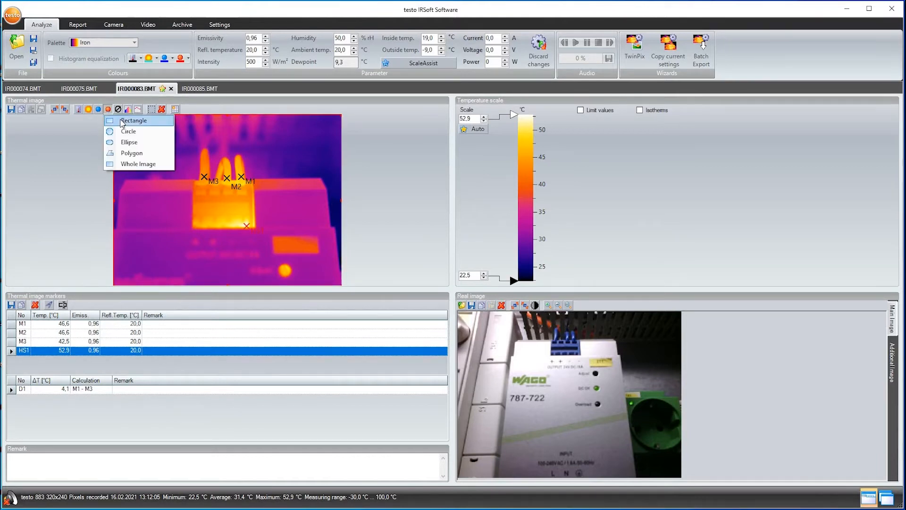
pyautogui.click(122, 122)
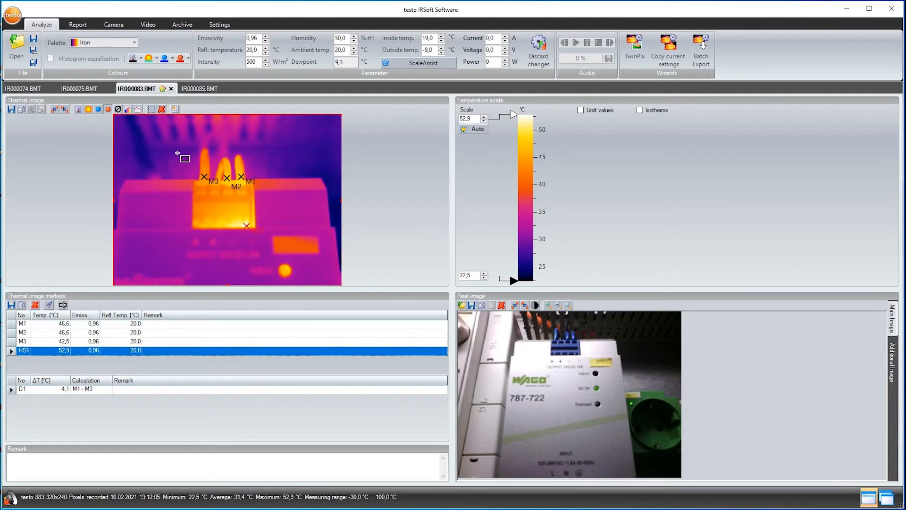
pyautogui.moveTo(211, 178)
pyautogui.mouseDown()
pyautogui.moveTo(269, 219)
pyautogui.moveTo(278, 241)
pyautogui.mouseUp()
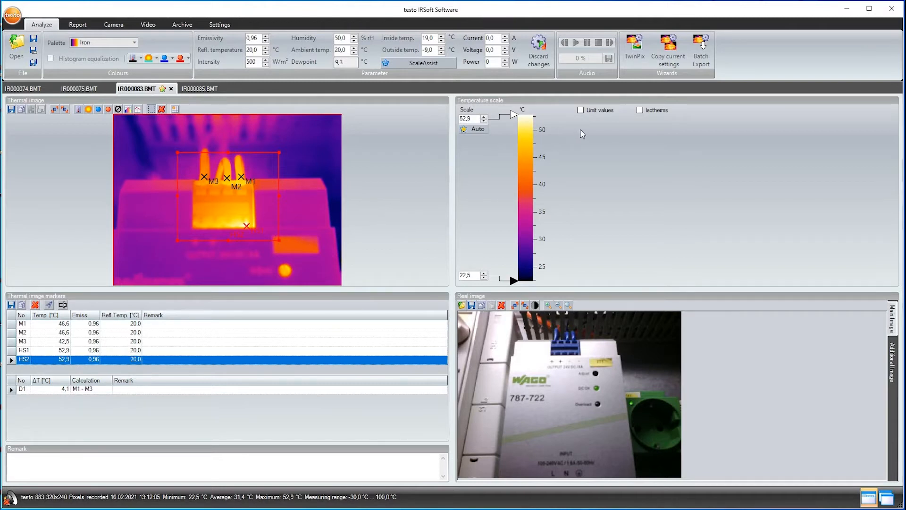
# Enable limit values on IR000083's scale and drag the upper limit down to 48.0 °C.
pyautogui.click(580, 110)
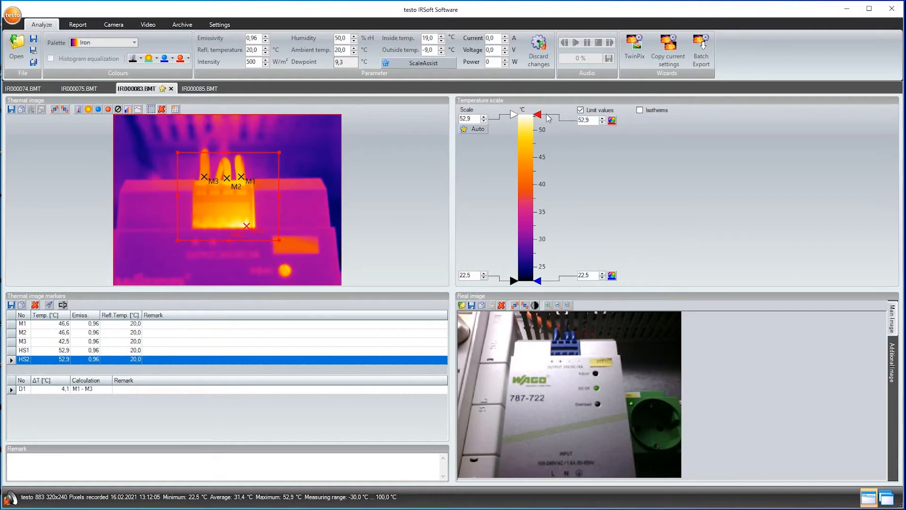
pyautogui.moveTo(538, 114); pyautogui.dragTo(540, 140)
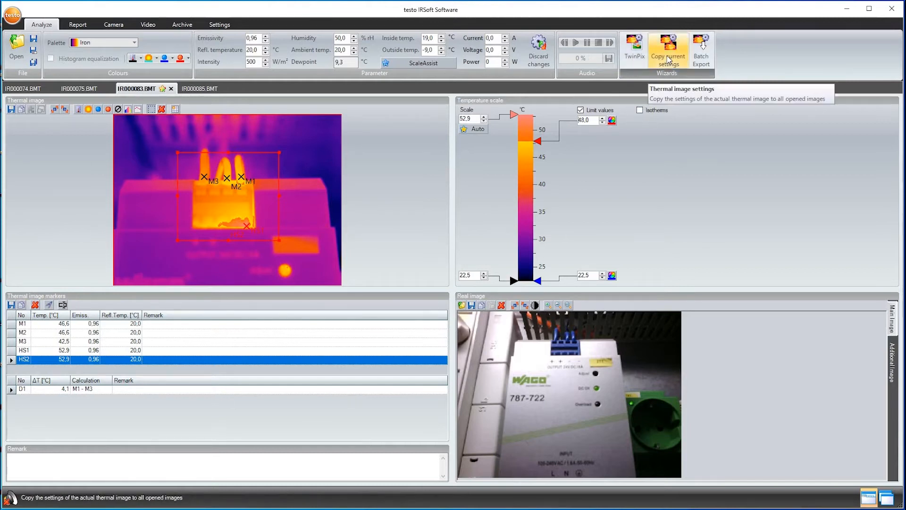
# Copy IR000083's temperature limit values to IR000074, IR000075 and IR000085.
pyautogui.click(669, 59)
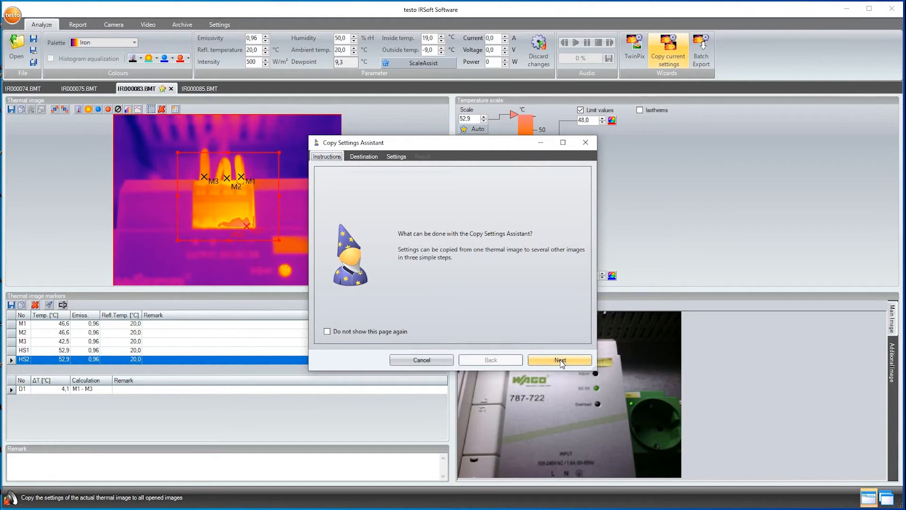
pyautogui.click(561, 362)
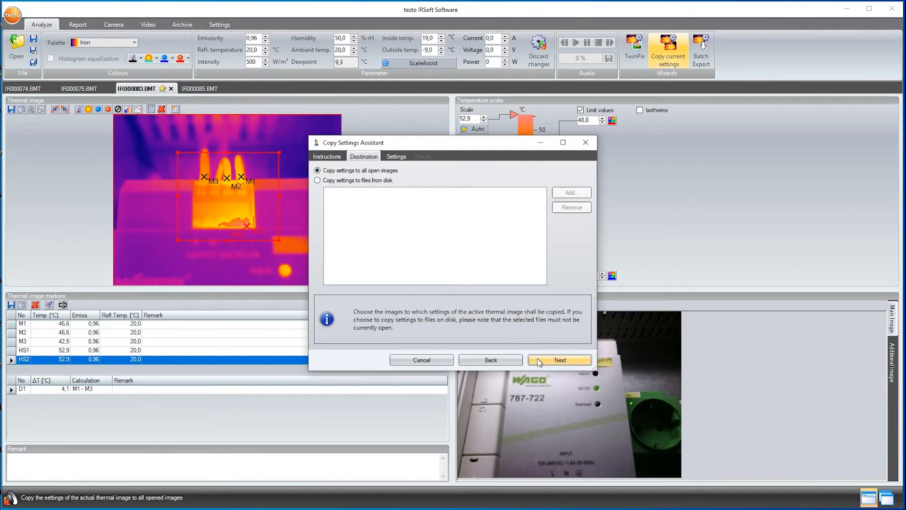
pyautogui.click(540, 361)
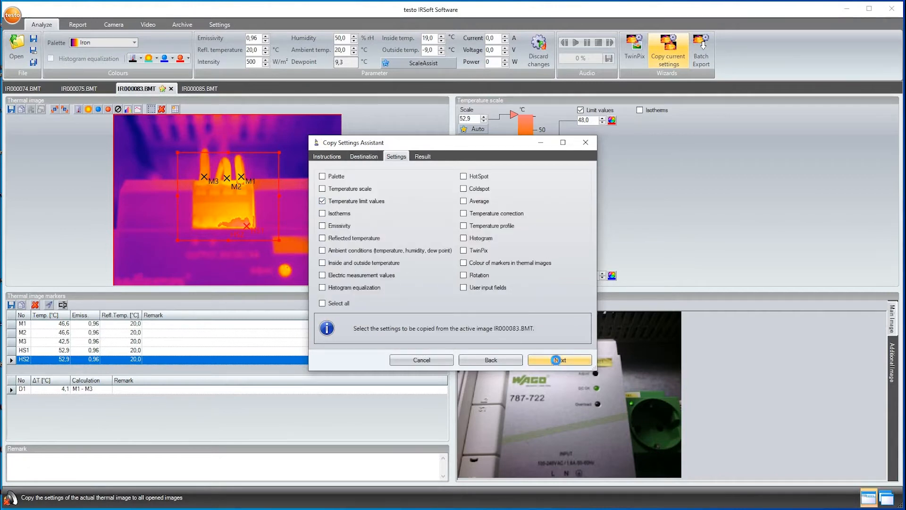
pyautogui.click(556, 360)
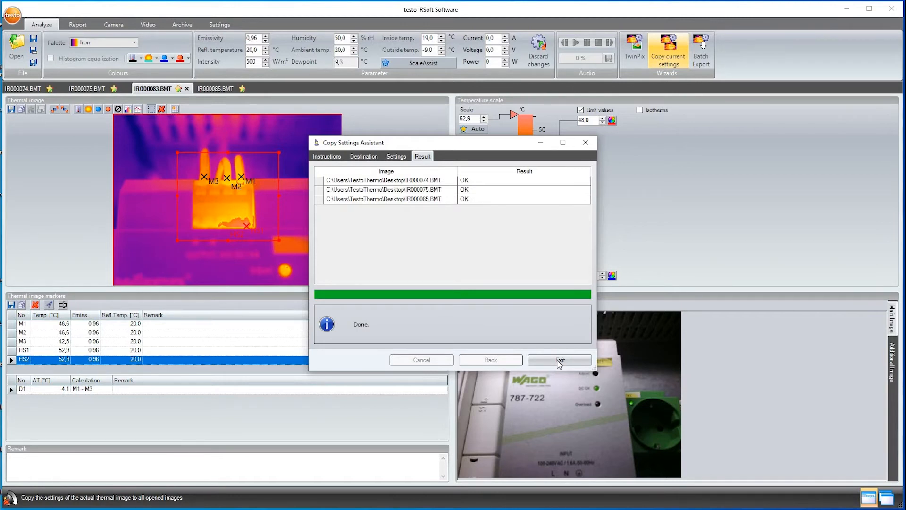
pyautogui.click(559, 361)
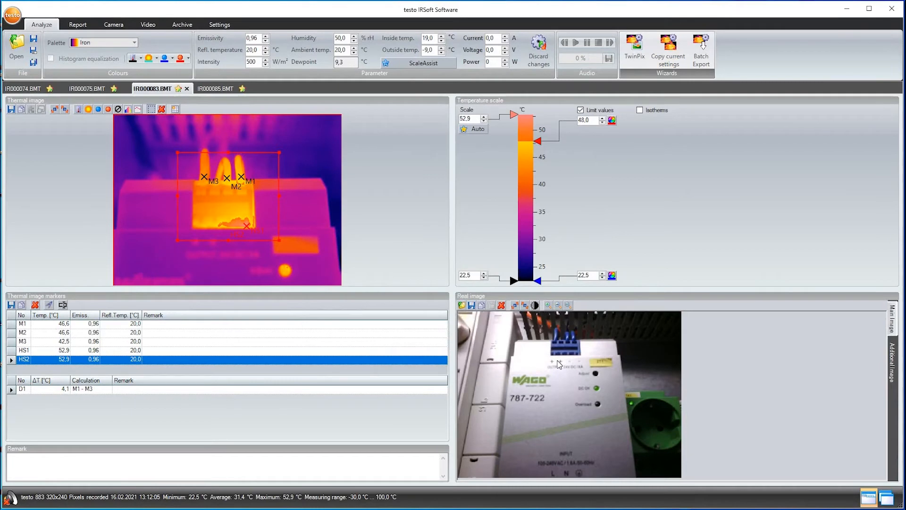
# Review the IR000085, IR000075 and IR000083 images in turn.
pyautogui.click(229, 89)
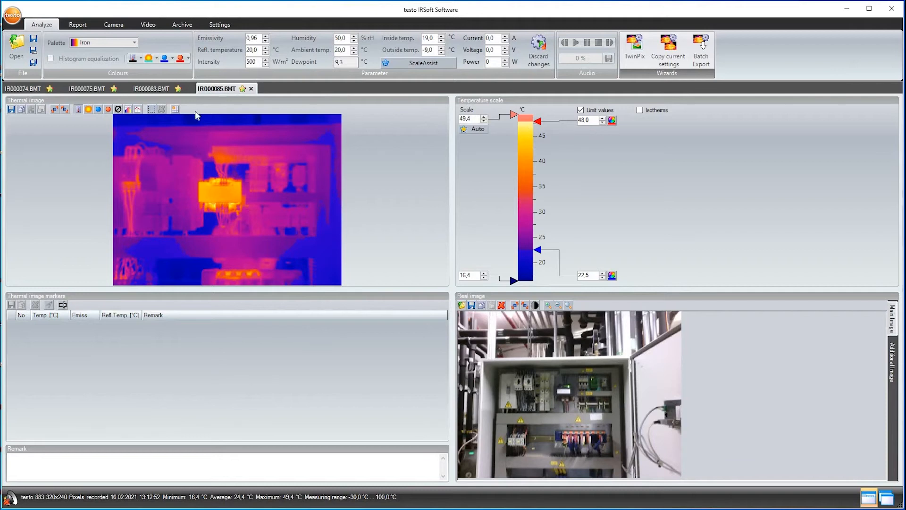
pyautogui.click(75, 90)
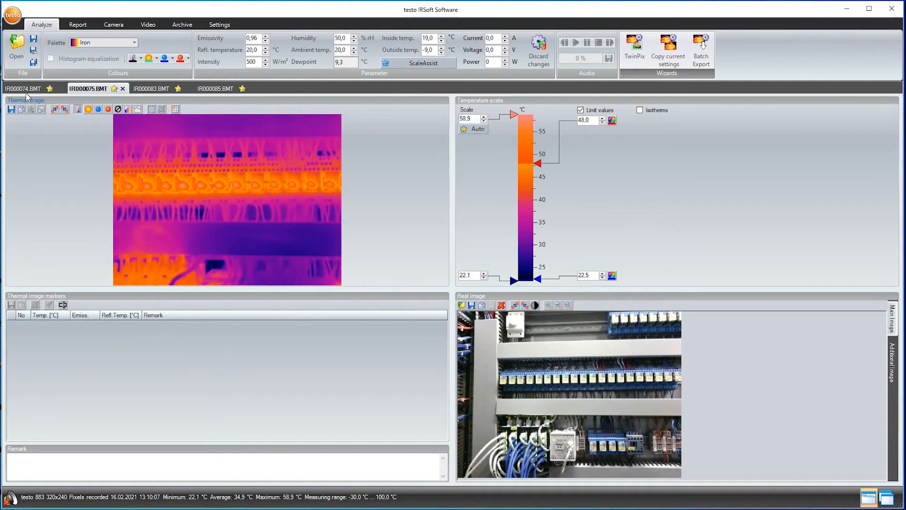
pyautogui.click(160, 90)
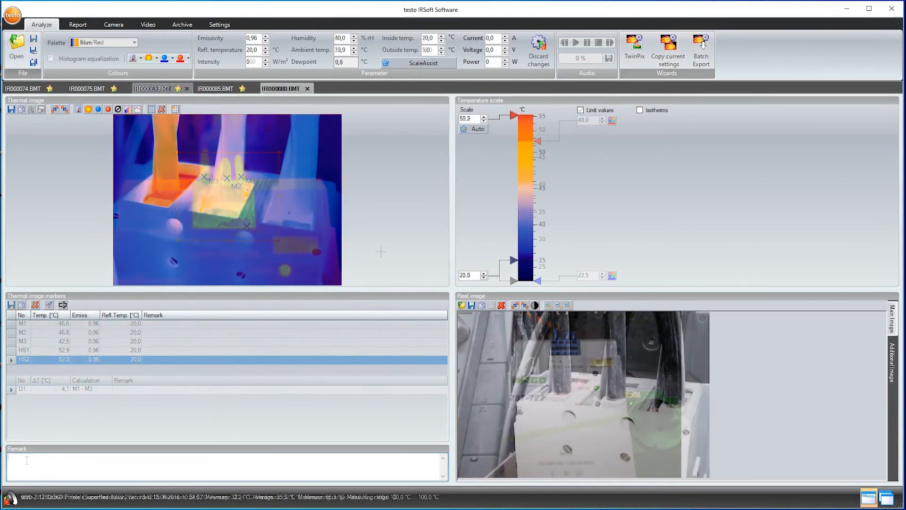
# Create a TwinPix overlay of IR000080 with matched markings, more infrared, and upper limit 38.2 °C.
pyautogui.click(634, 56)
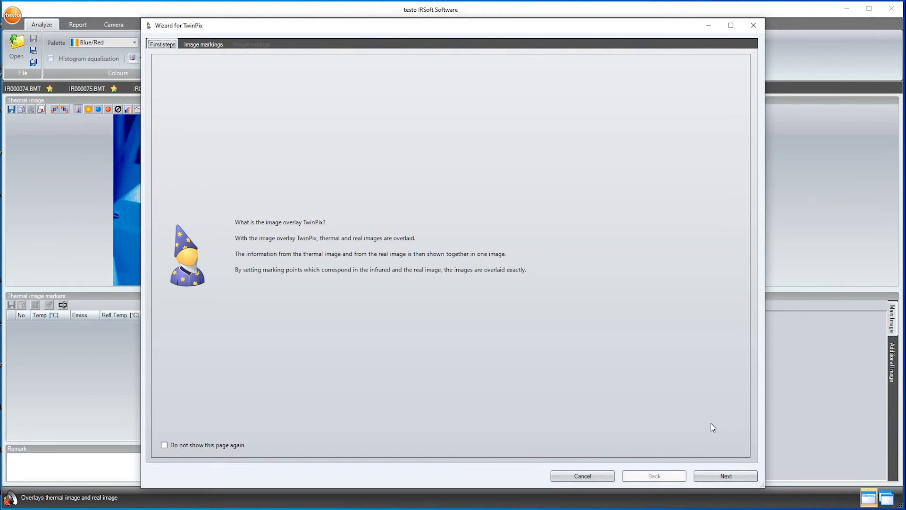
pyautogui.click(725, 476)
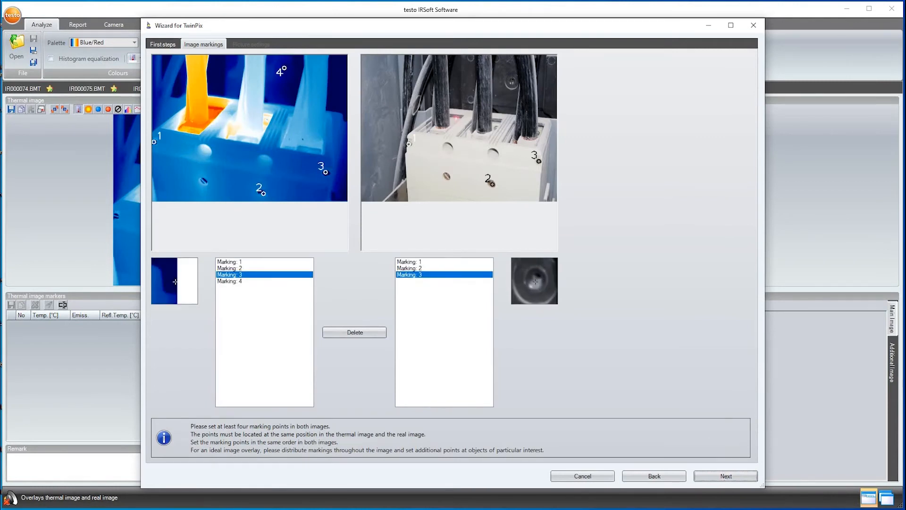
pyautogui.click(511, 83)
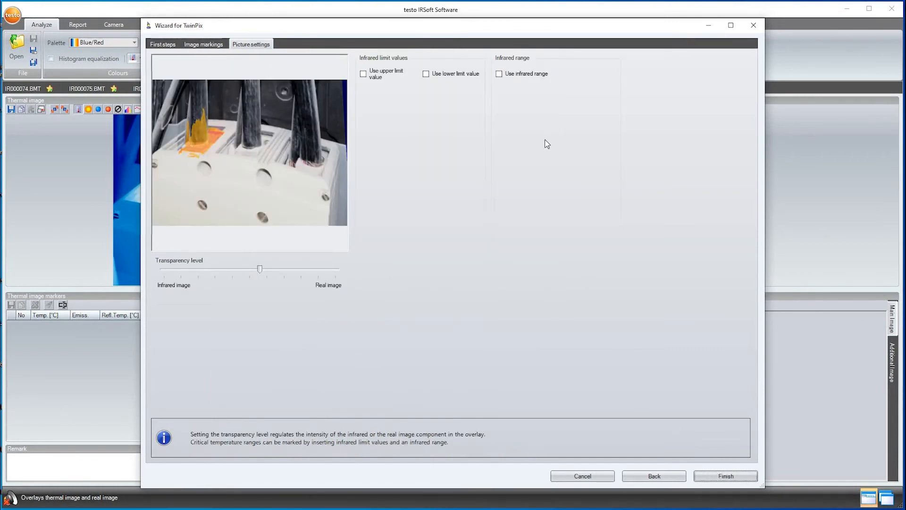
pyautogui.click(363, 74)
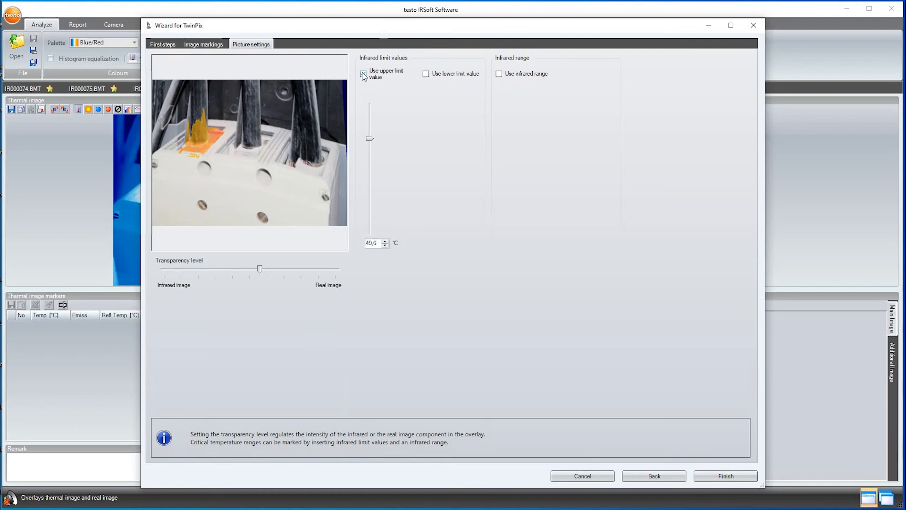
pyautogui.moveTo(260, 269)
pyautogui.mouseDown()
pyautogui.moveTo(193, 269)
pyautogui.moveTo(265, 273)
pyautogui.mouseUp()
pyautogui.moveTo(365, 141); pyautogui.dragTo(365, 199)
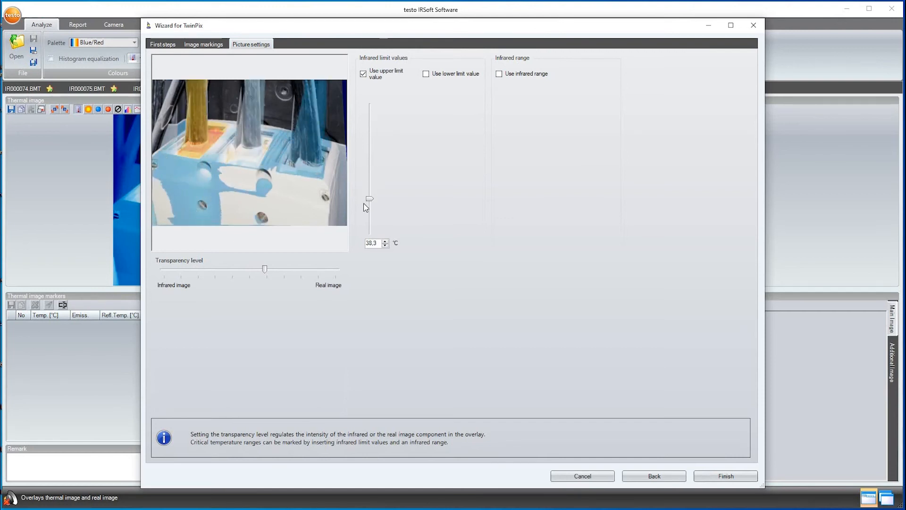
pyautogui.click(725, 476)
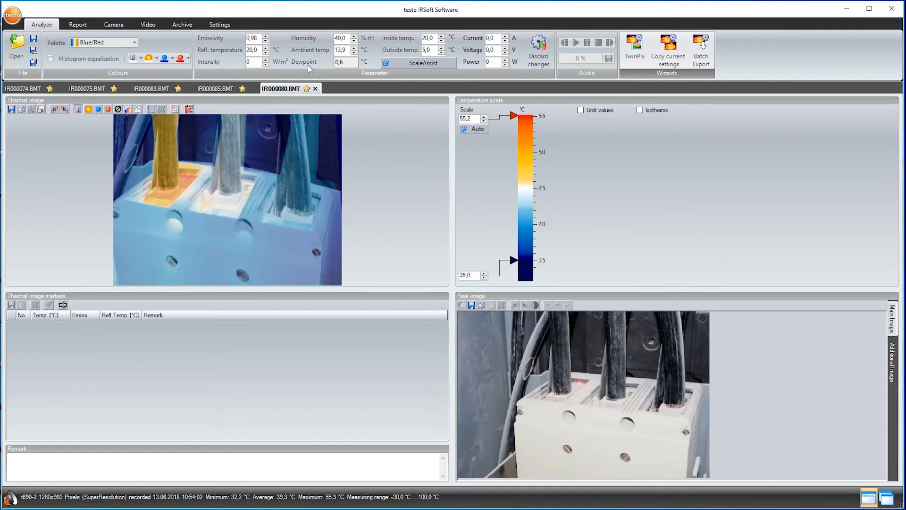
# Start a report wizard with the Industry thermography template and add all thermal images.
pyautogui.click(79, 26)
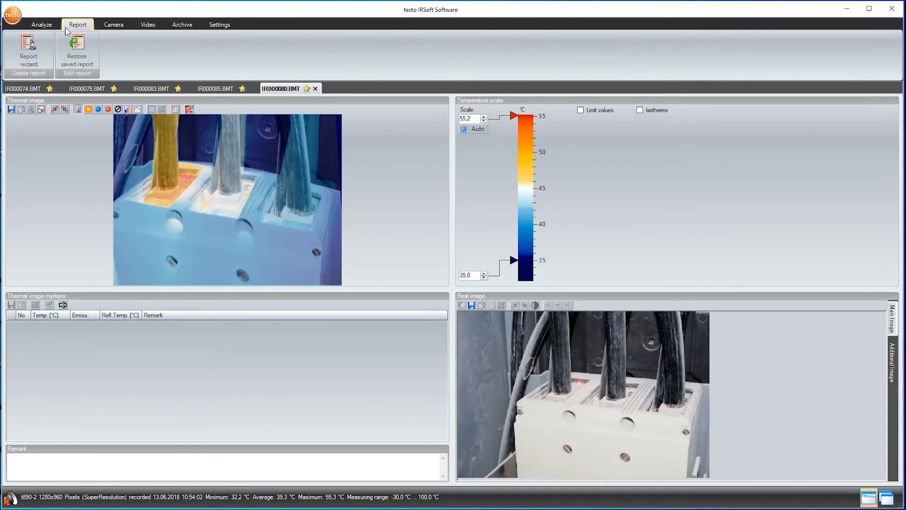
pyautogui.click(28, 45)
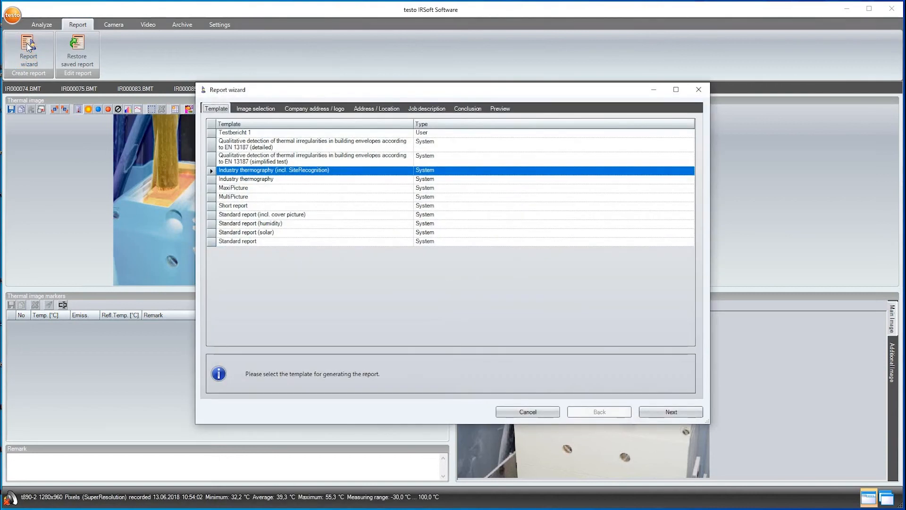
pyautogui.click(211, 180)
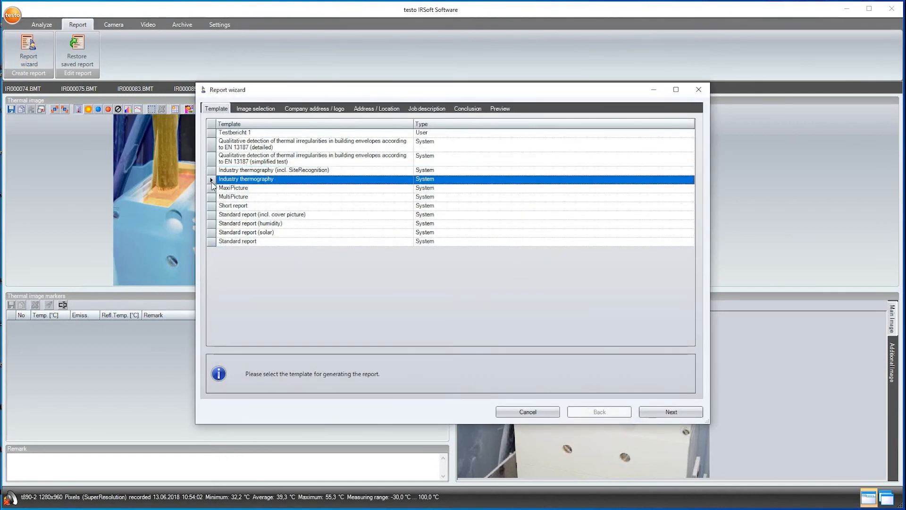
pyautogui.click(658, 413)
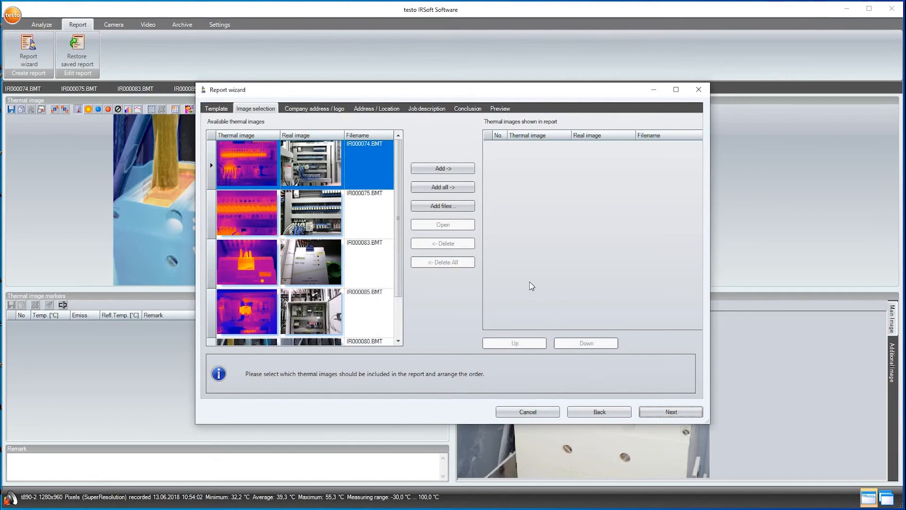
pyautogui.click(446, 188)
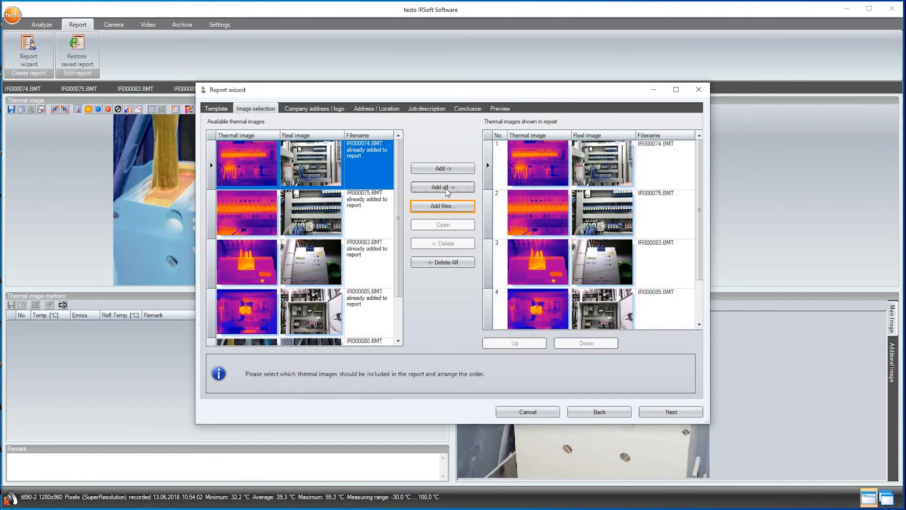
pyautogui.click(650, 414)
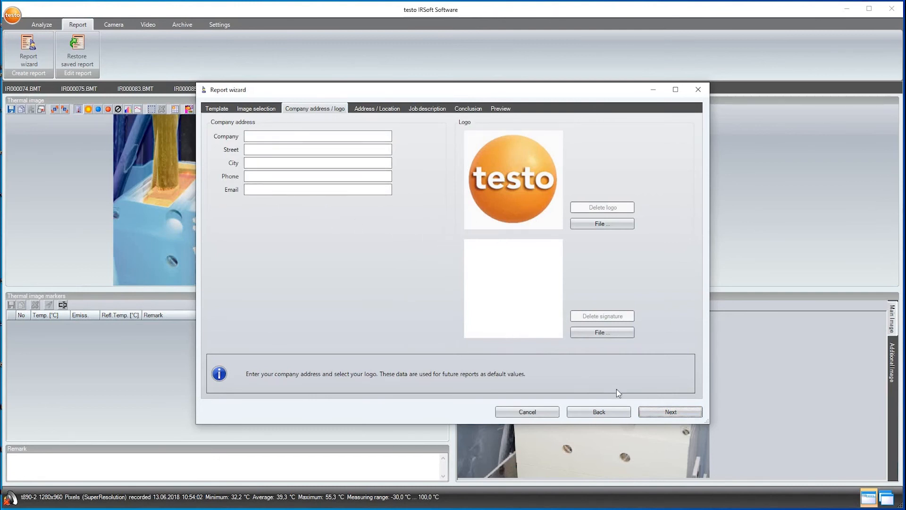
# Skip the address, location and job description pages, enter the conclusion 'Summary: ....', and generate the preview.
pyautogui.click(646, 412)
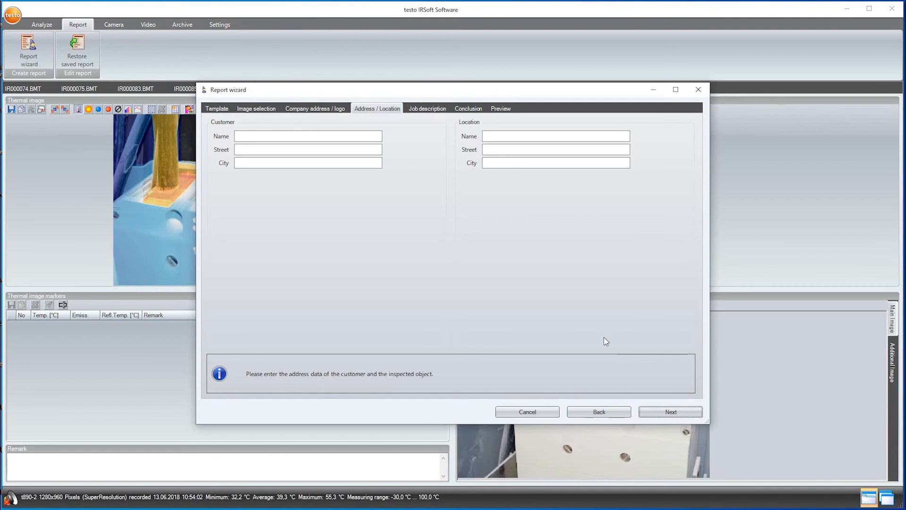
pyautogui.click(651, 412)
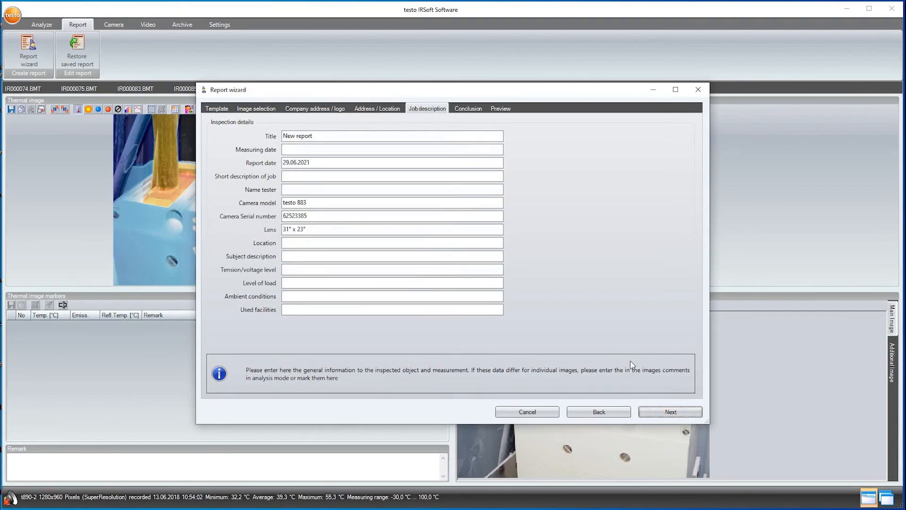
pyautogui.click(650, 413)
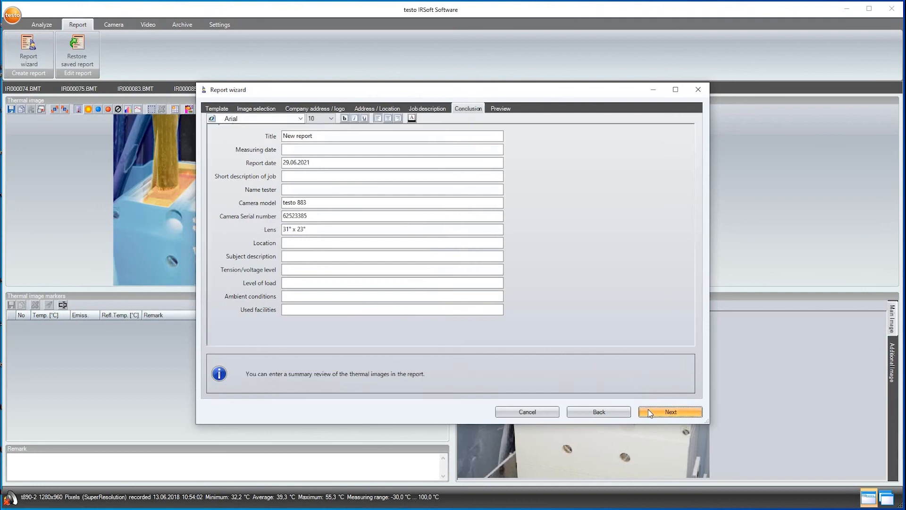
pyautogui.write('Su')
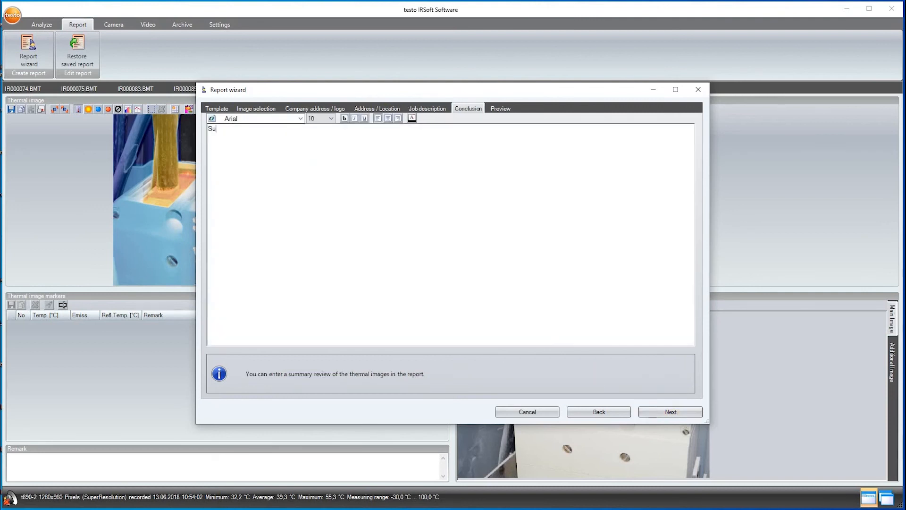
pyautogui.write('mmary: ....')
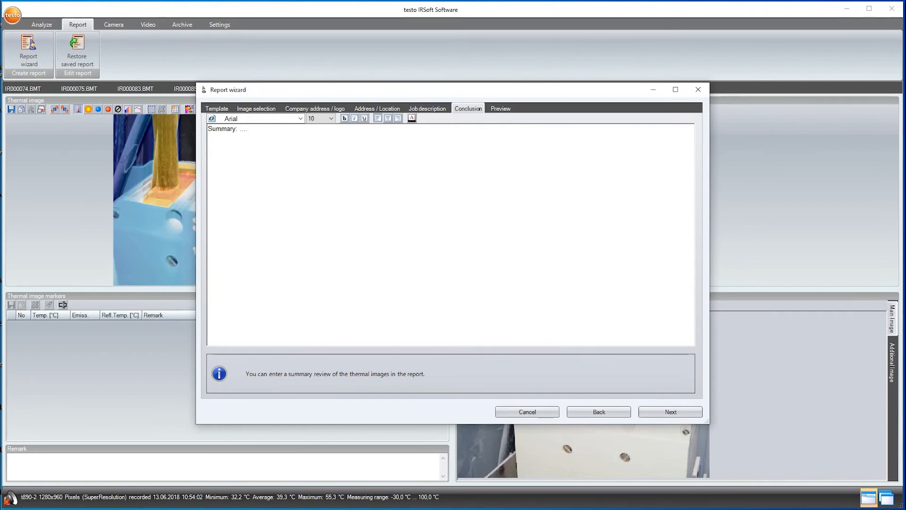
pyautogui.click(676, 415)
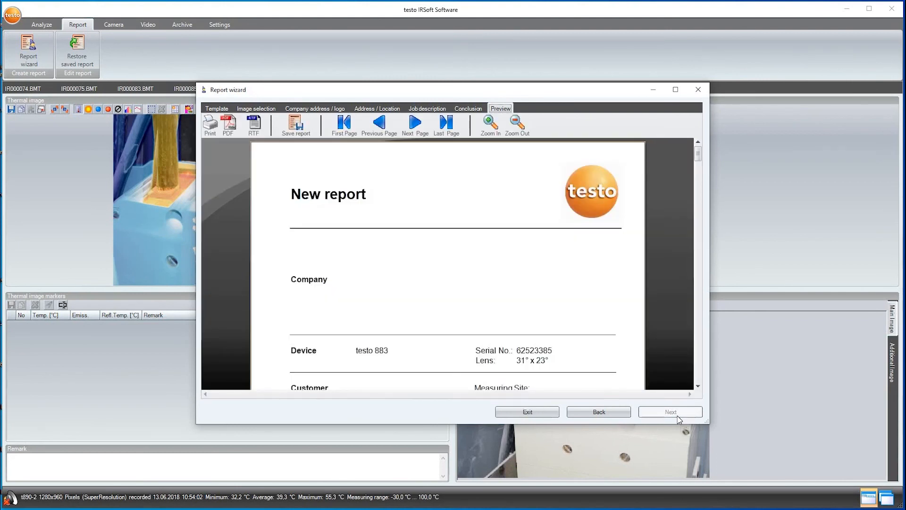
# Save 'New report' as a .tir report file and as a PDF in the mit Twinpix folder.
pyautogui.scroll(-5, 672, 230)
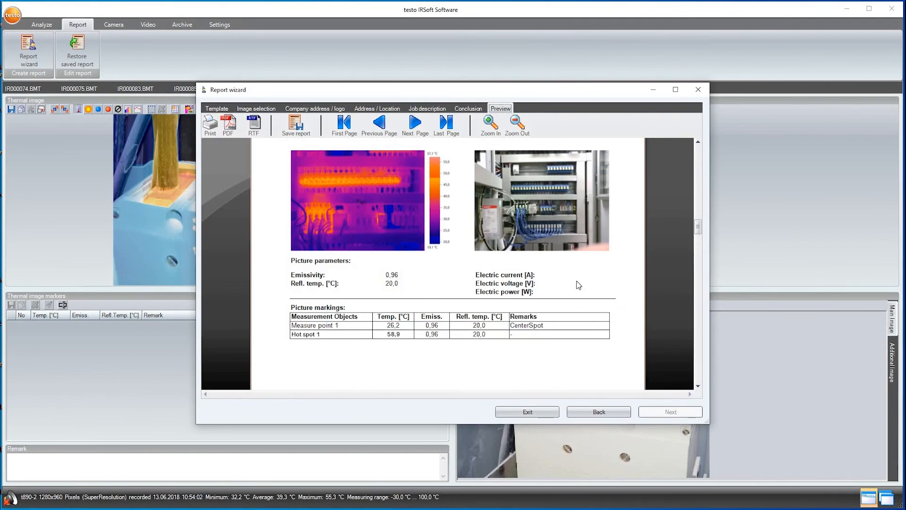
pyautogui.click(294, 132)
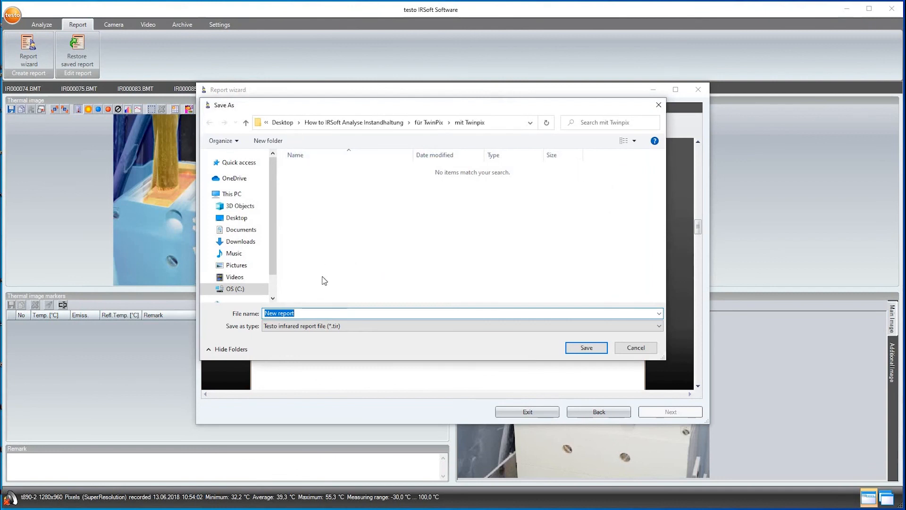
pyautogui.click(585, 348)
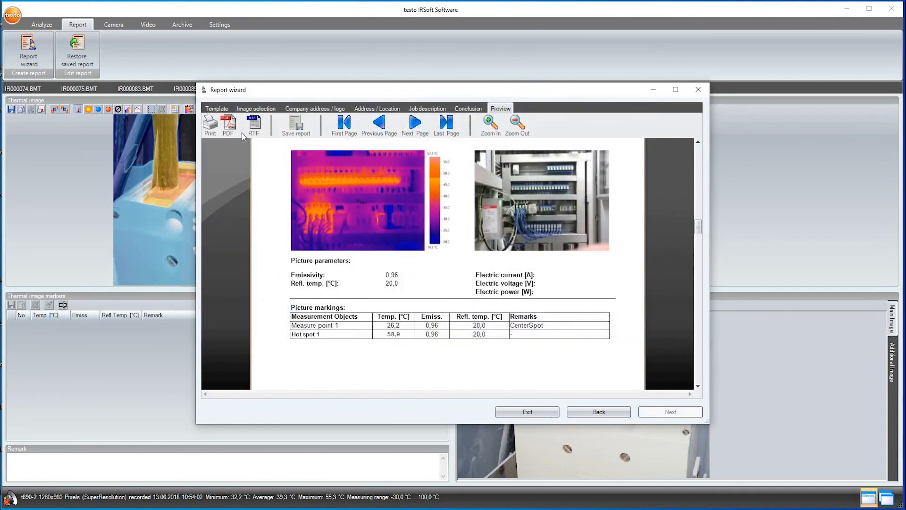
pyautogui.click(229, 130)
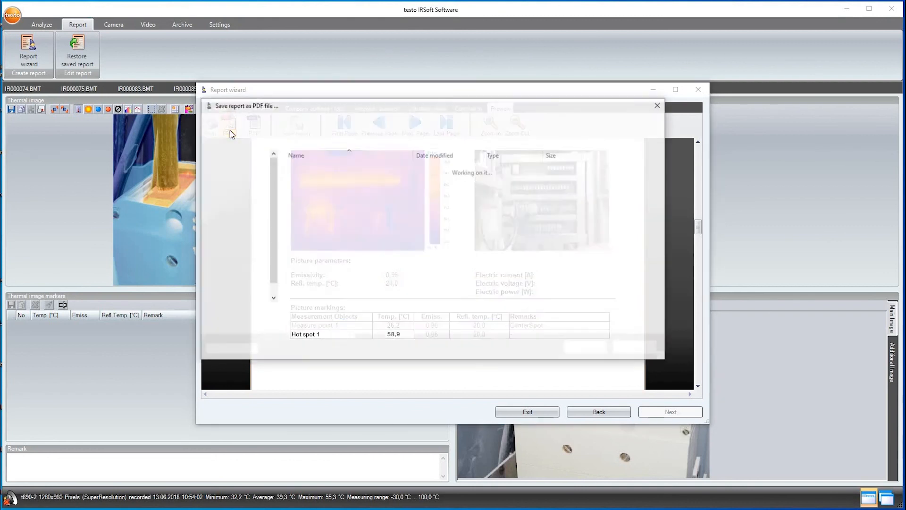
pyautogui.click(579, 350)
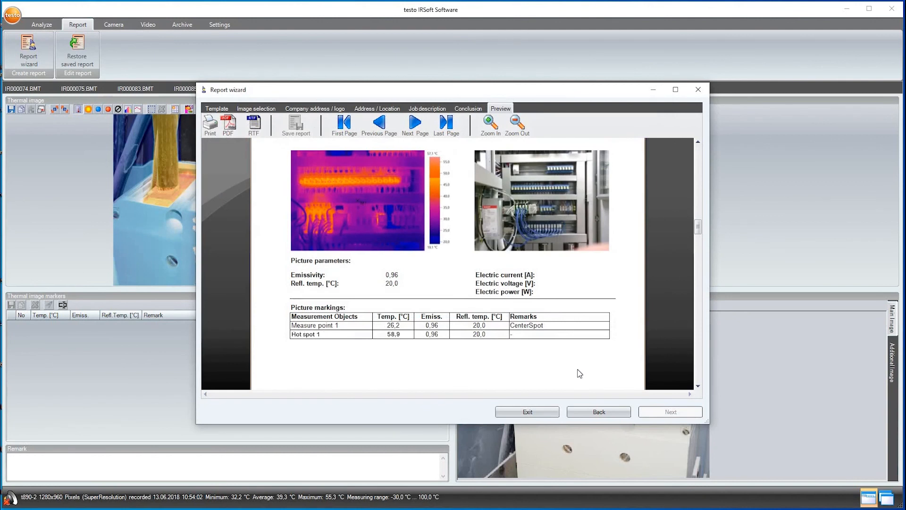